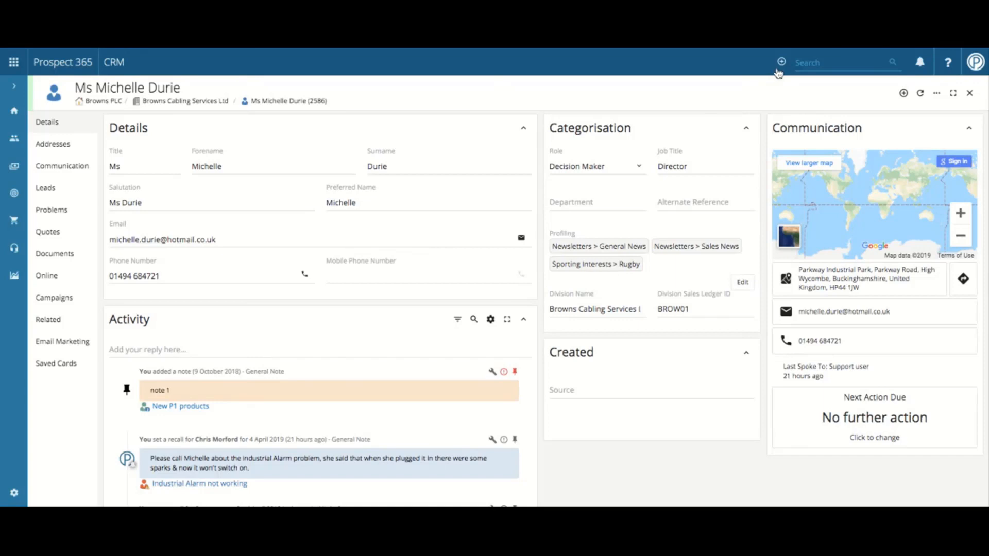
left_click(780, 66)
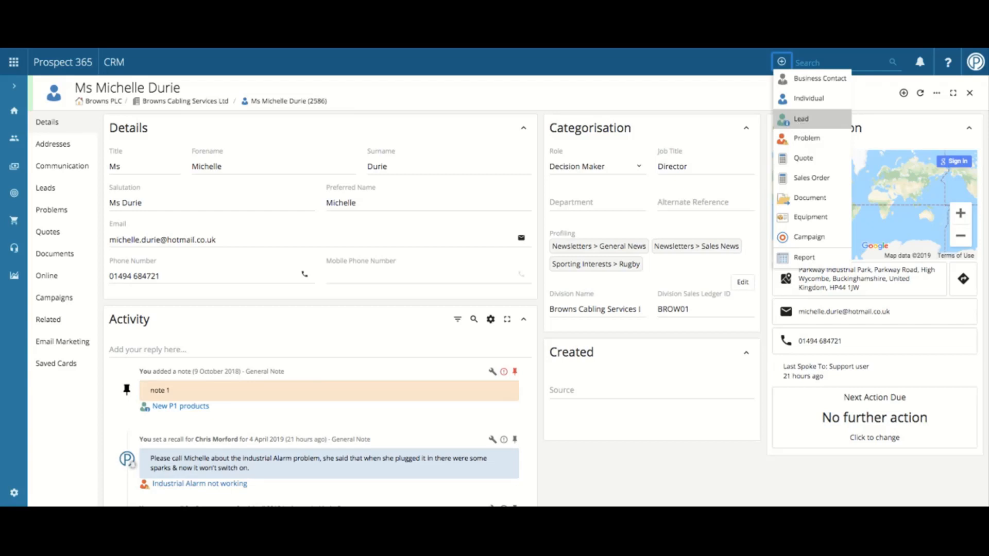
left_click(718, 107)
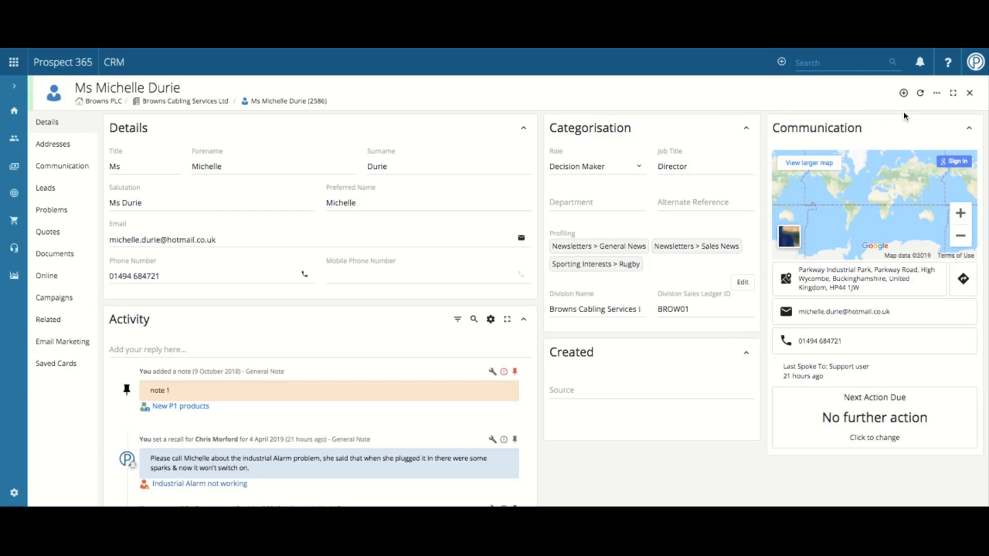
left_click(904, 94)
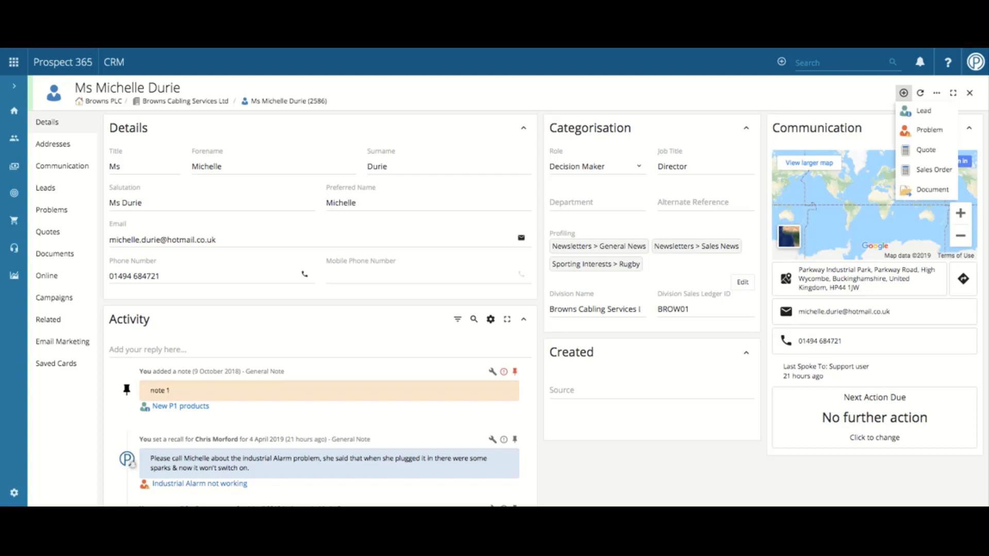
left_click(812, 95)
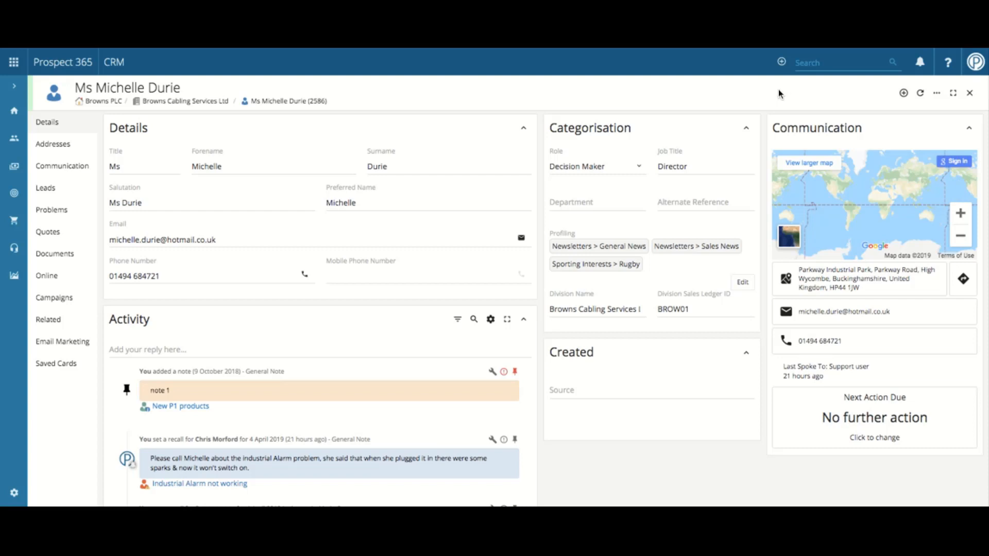
Step: Start a new lead from the contact's list of leads and describe it as New CCTV Contract
left_click(47, 189)
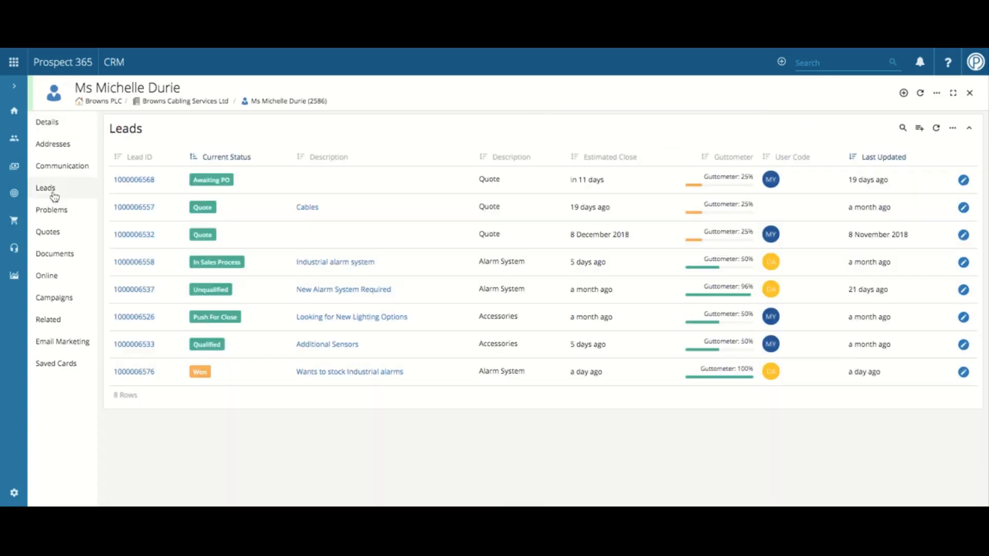
left_click(920, 130)
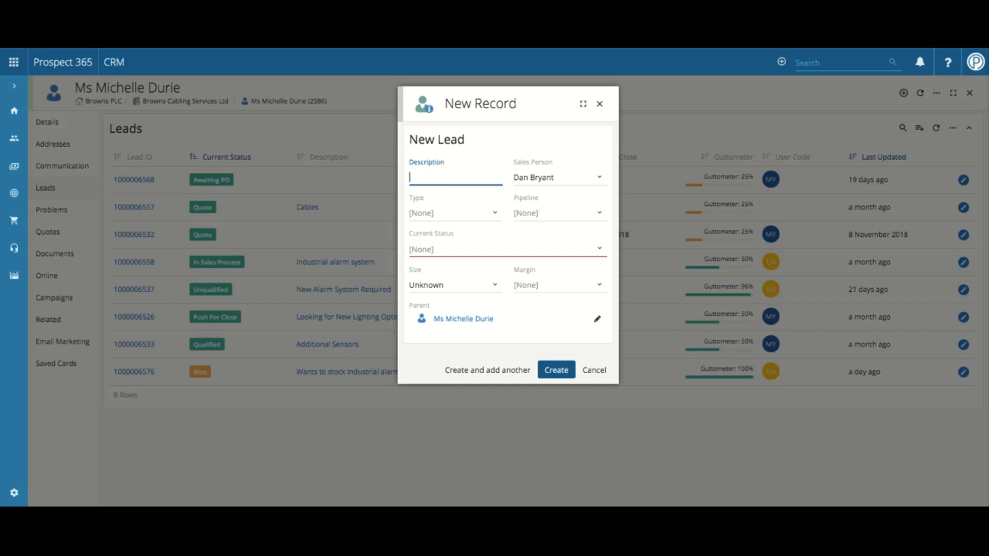
type("New CCTV Contract")
Step: Assign the new lead to a different sales person, and set its type to Camera System and its pipeline to New Business
left_click(539, 176)
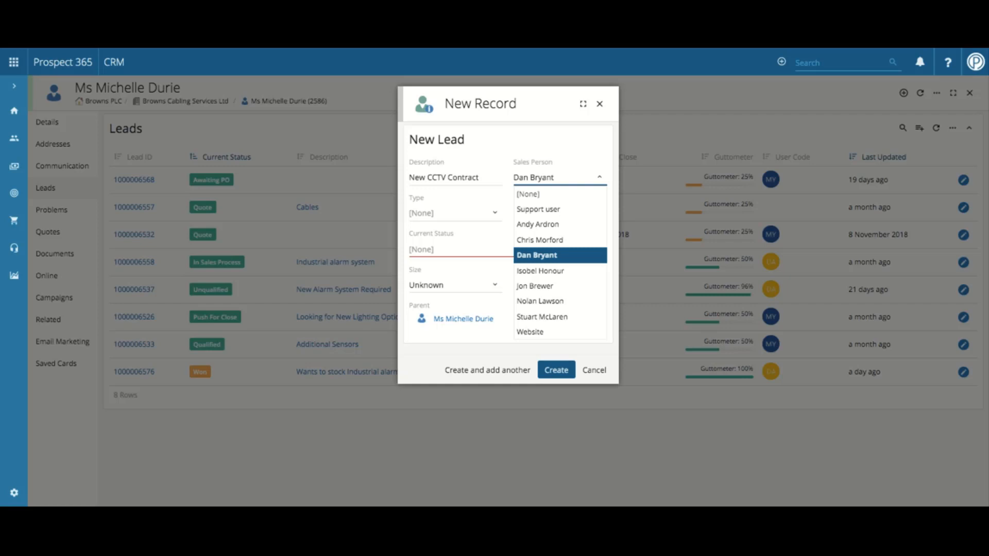
left_click(554, 271)
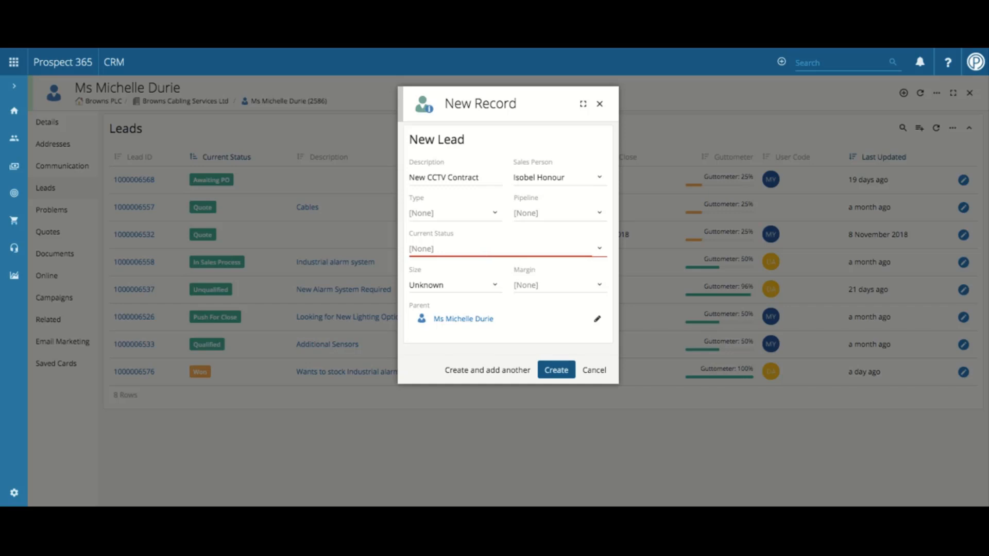
left_click(456, 214)
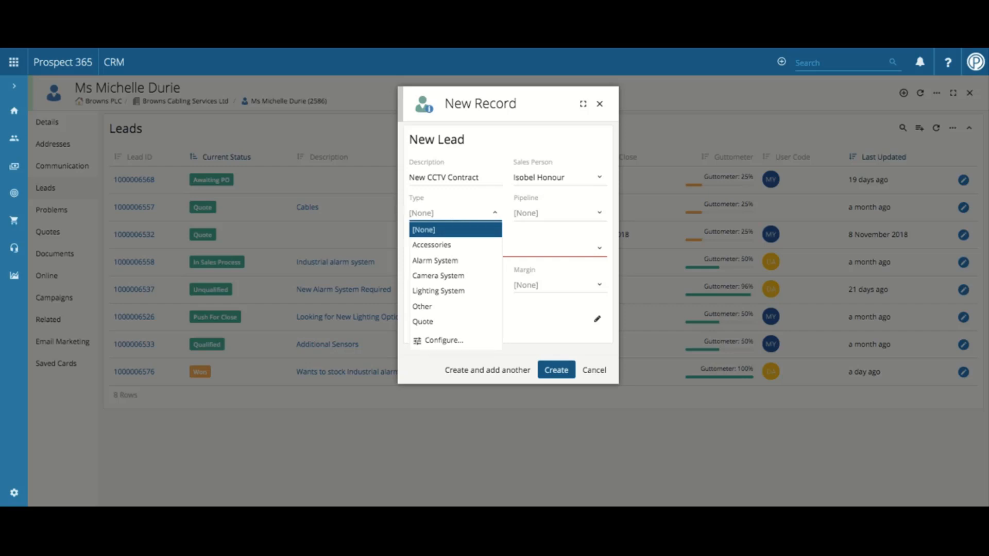
left_click(465, 276)
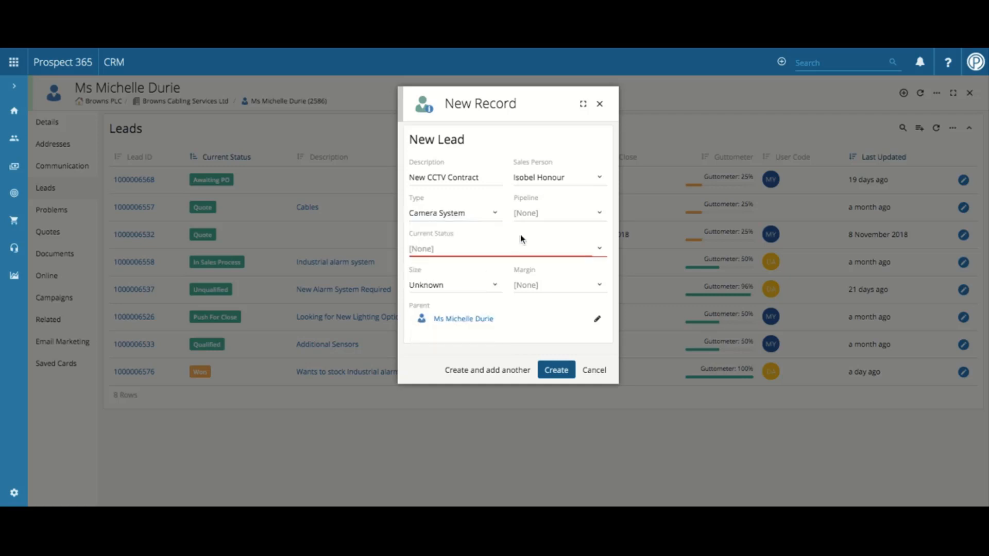
left_click(526, 213)
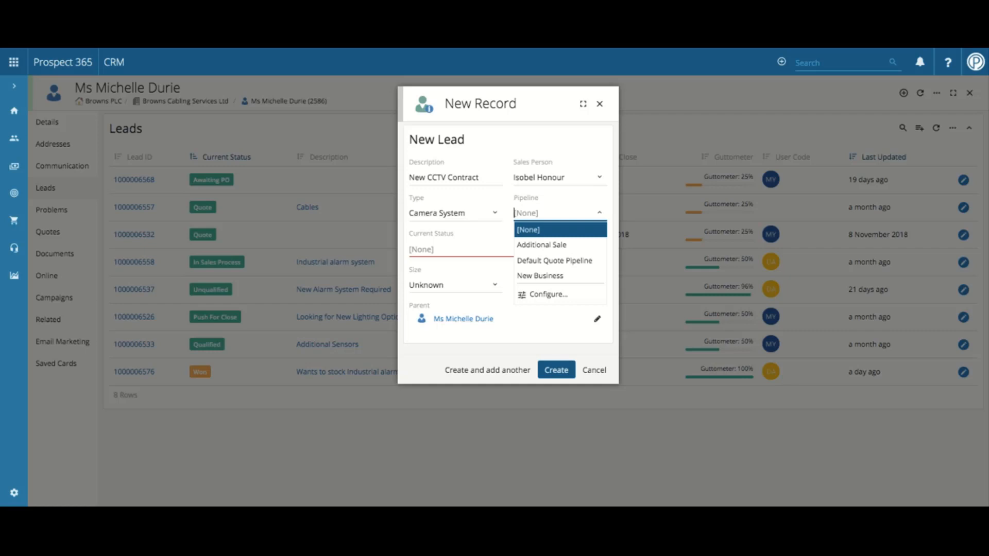
left_click(546, 276)
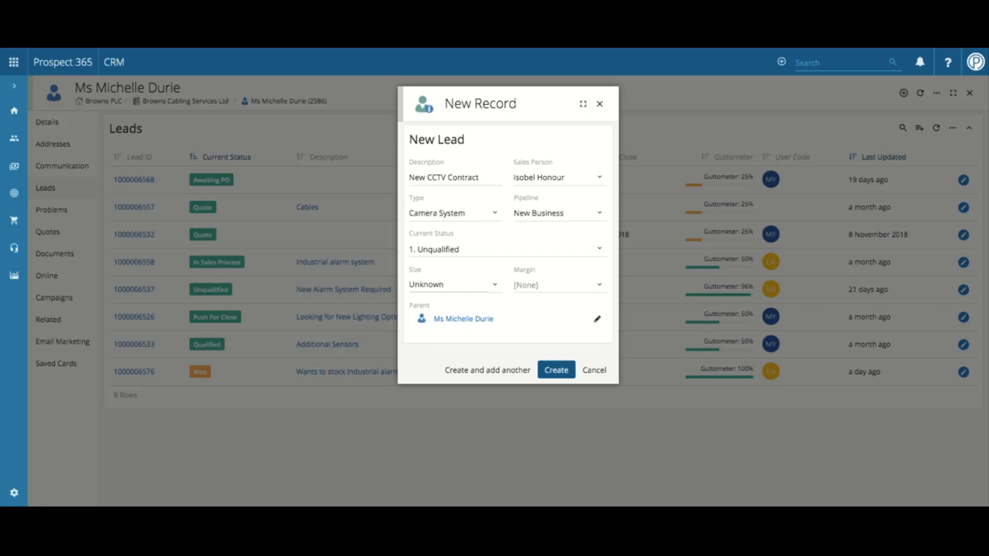
Step: Set the new lead's size to 5k to 10k and its margin to 2k to 5k, and create the record
left_click(463, 284)
scroll(466, 303, "up", 3)
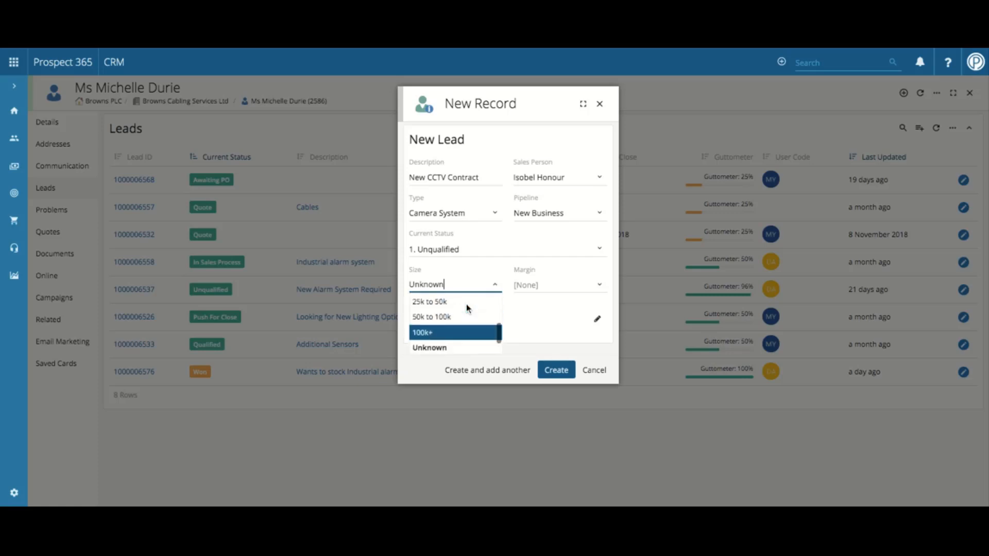
scroll(466, 304, "up", 1)
left_click(450, 301)
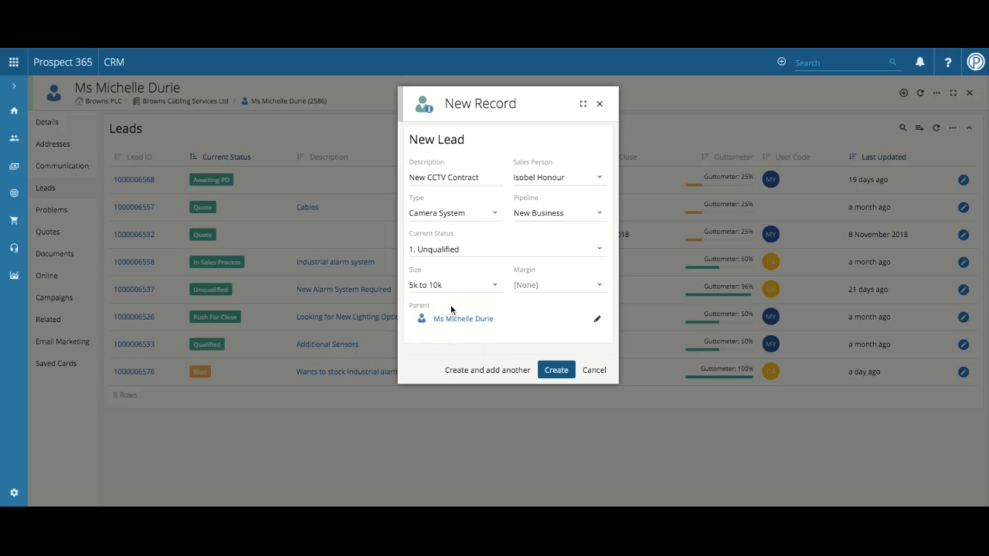
left_click(555, 285)
scroll(558, 324, "down", 3)
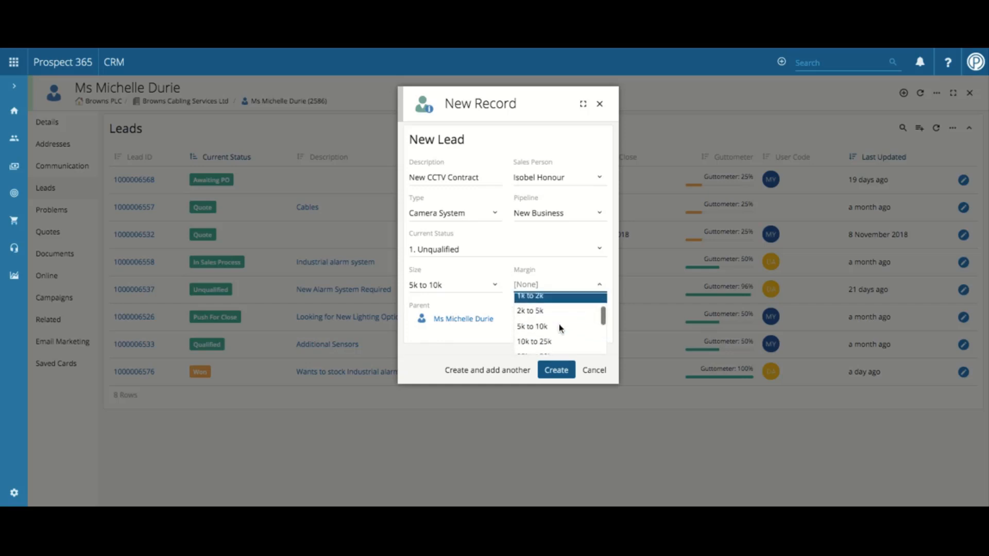
left_click(534, 312)
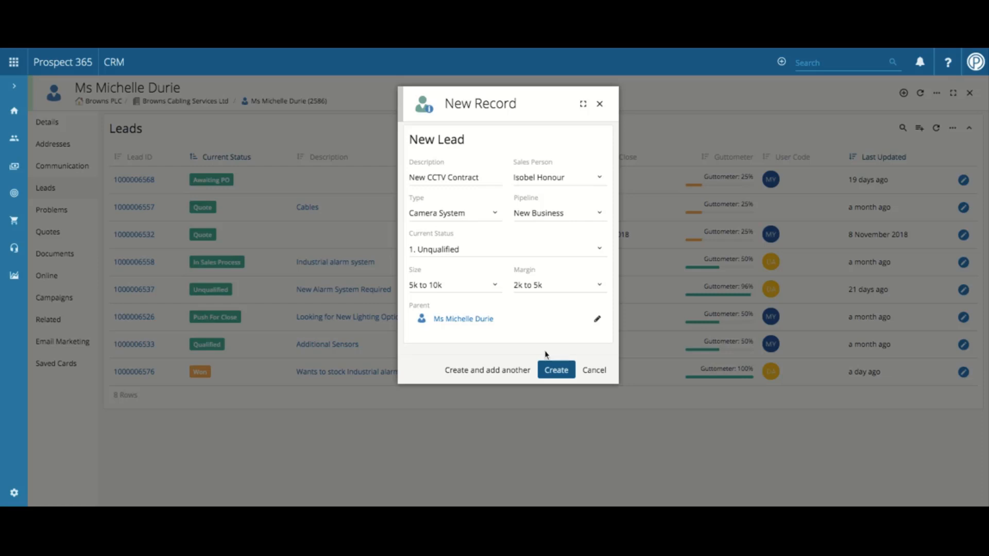
left_click(551, 371)
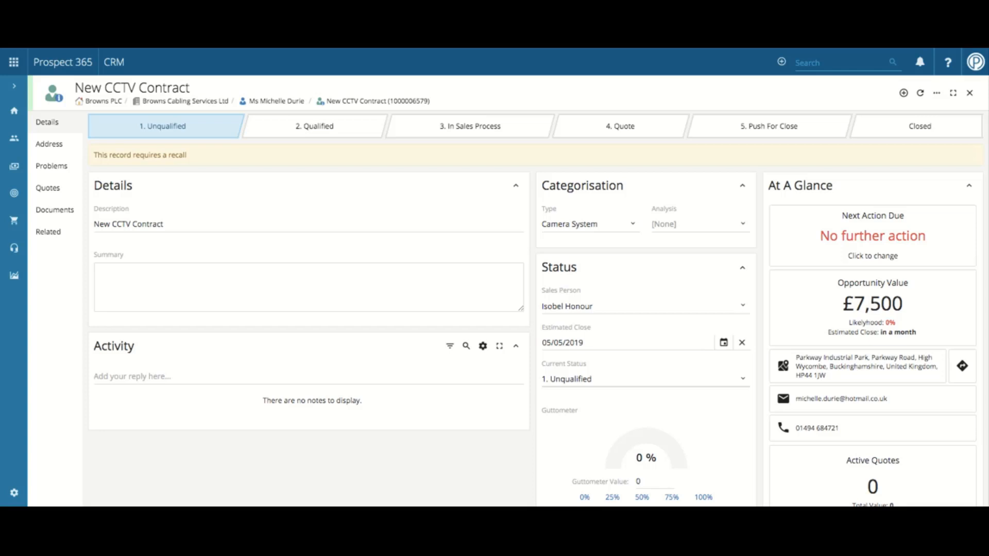
Step: Set the analysis category of the New CCTV Contract lead to Clean Energy
left_click(693, 223)
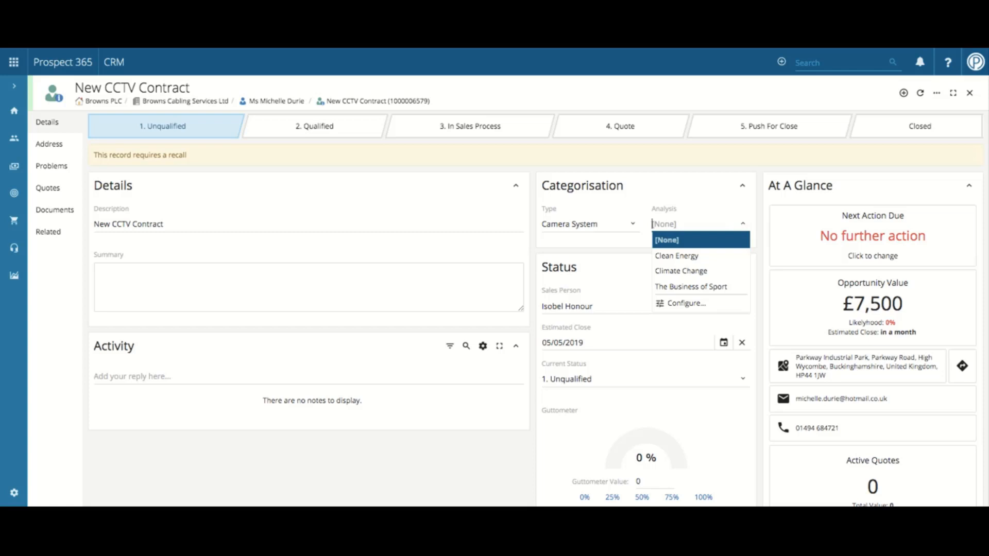
left_click(691, 255)
scroll(670, 296, "down", 1)
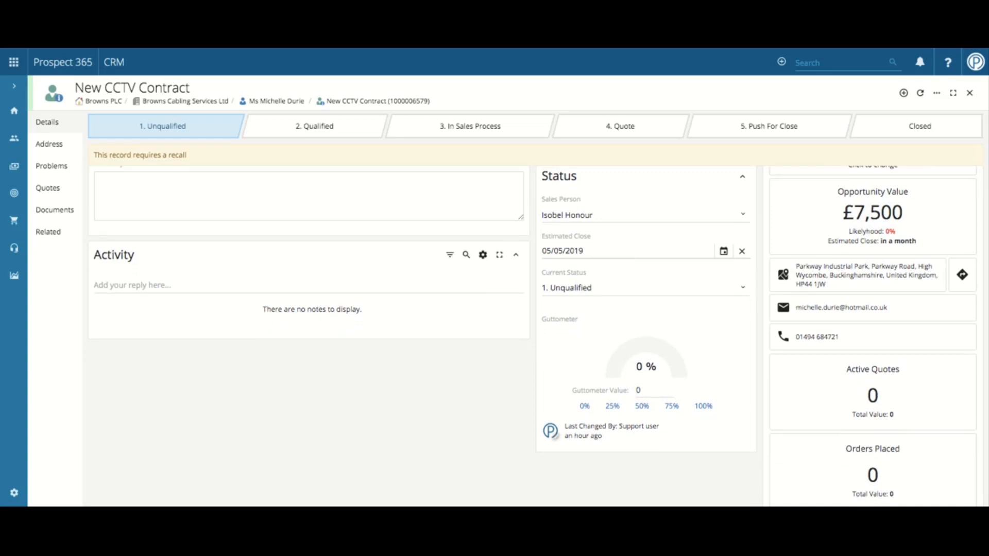
left_click(723, 252)
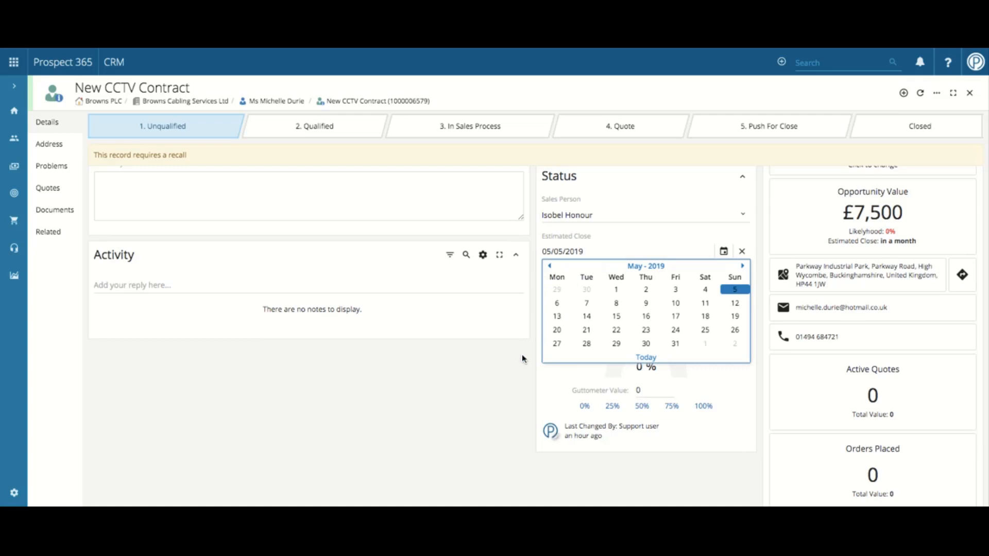
left_click(510, 378)
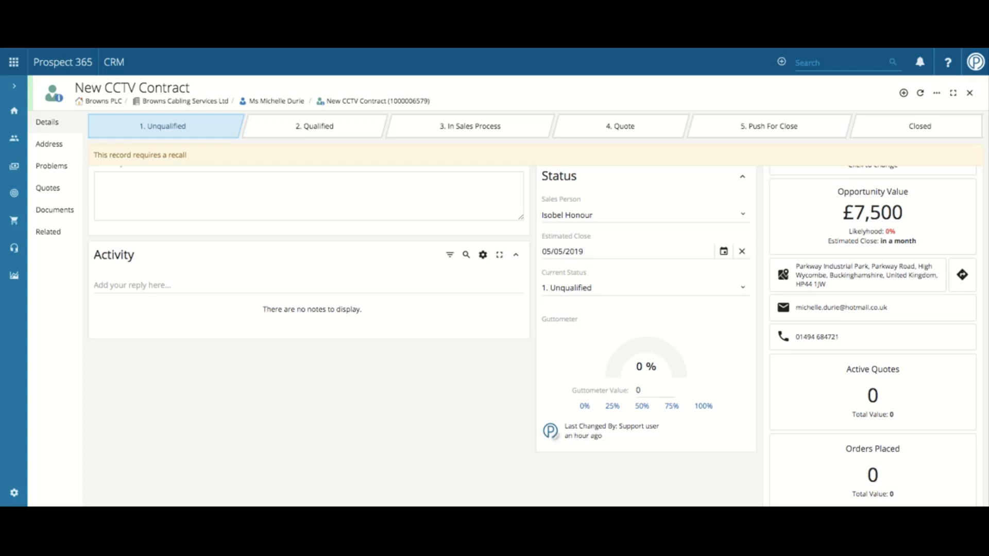
Step: Change the lead's current status to 2. Qualified without adding a recall, and set its Guttometer value to 100%
scroll(625, 241, "down", 1)
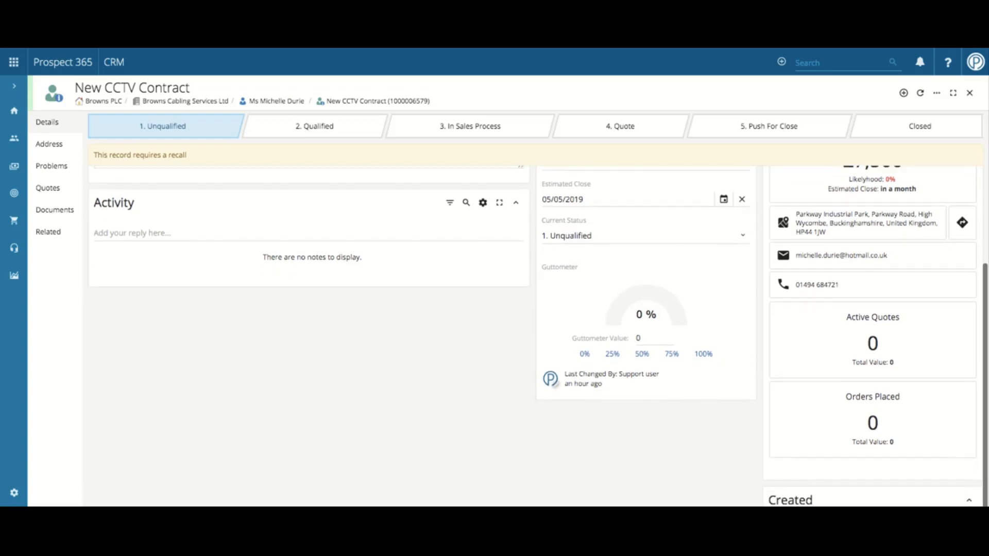
left_click(621, 238)
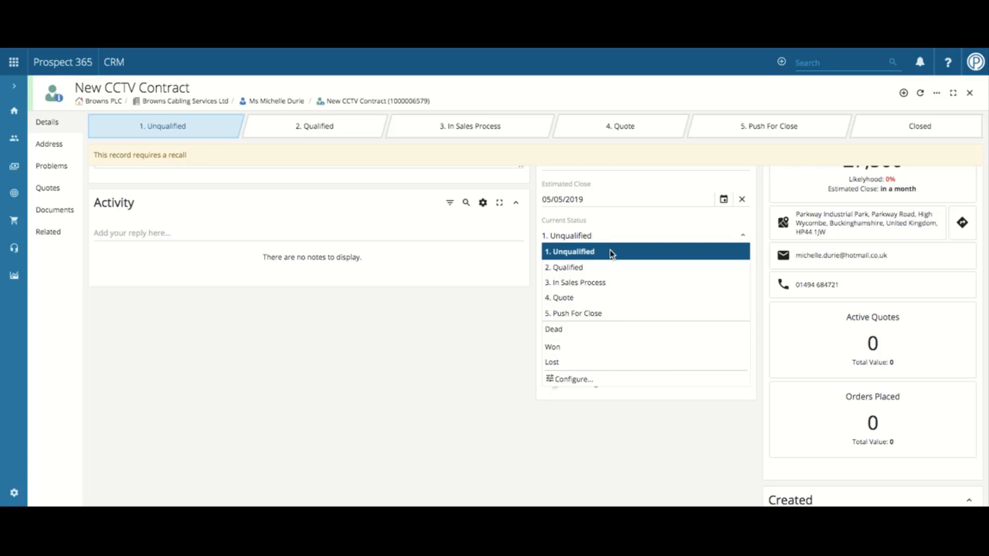
left_click(601, 267)
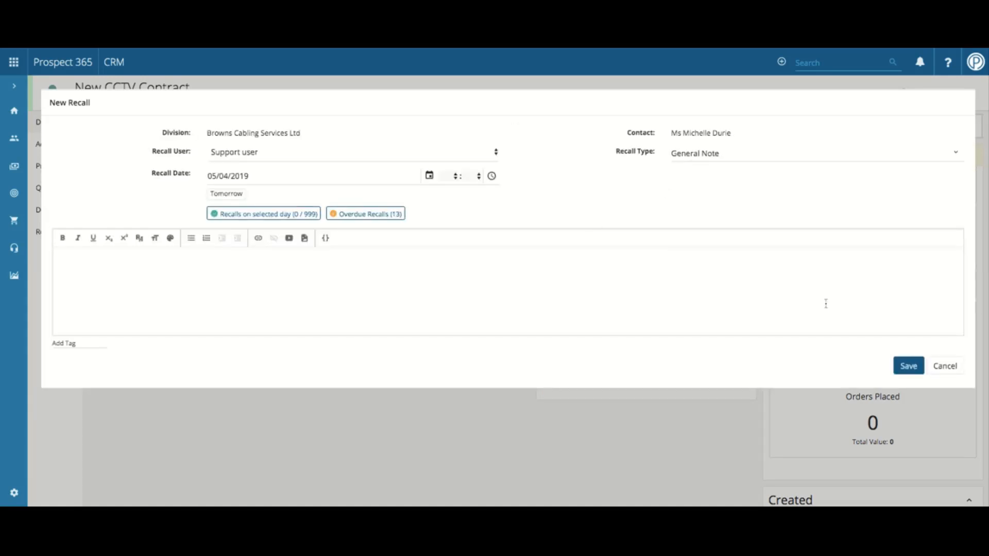
left_click(945, 367)
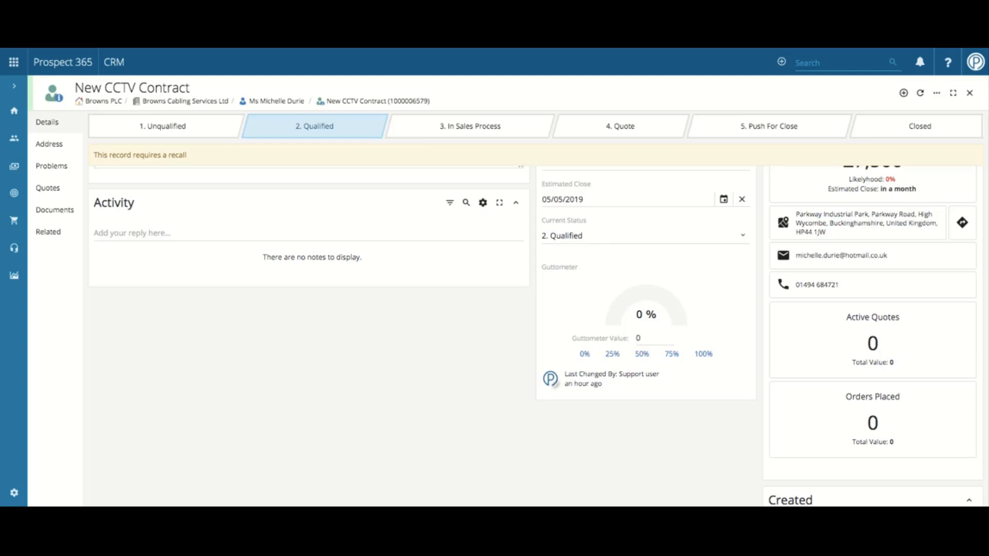
left_click(613, 355)
left_click(706, 361)
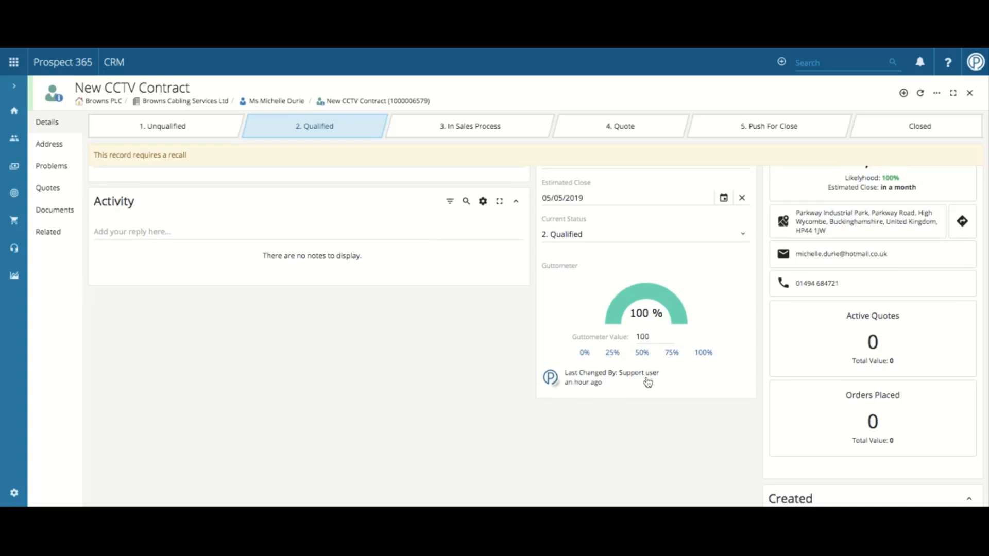
Step: Set the lead's source to Website and its source activity to Website Consultation Request
scroll(647, 383, "down", 3)
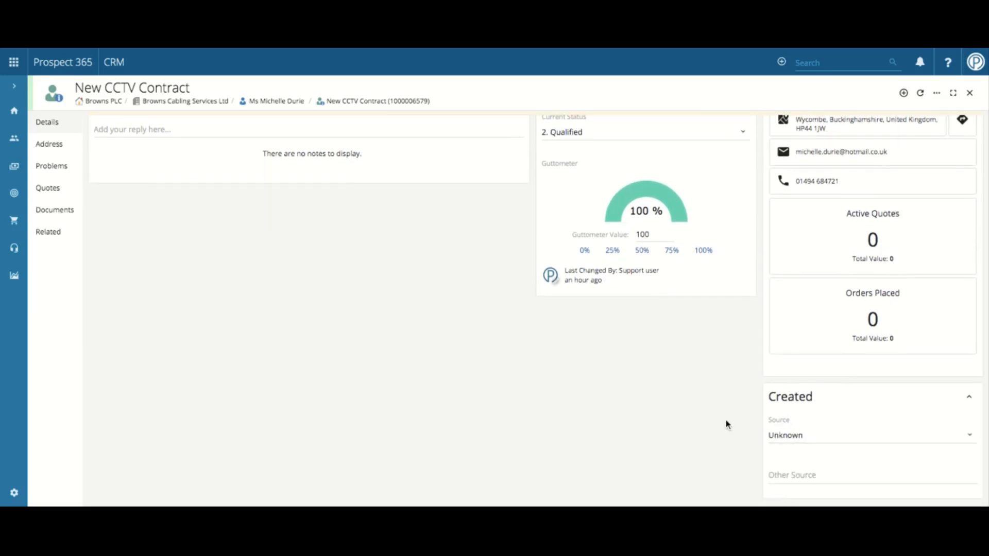
scroll(725, 419, "down", 1)
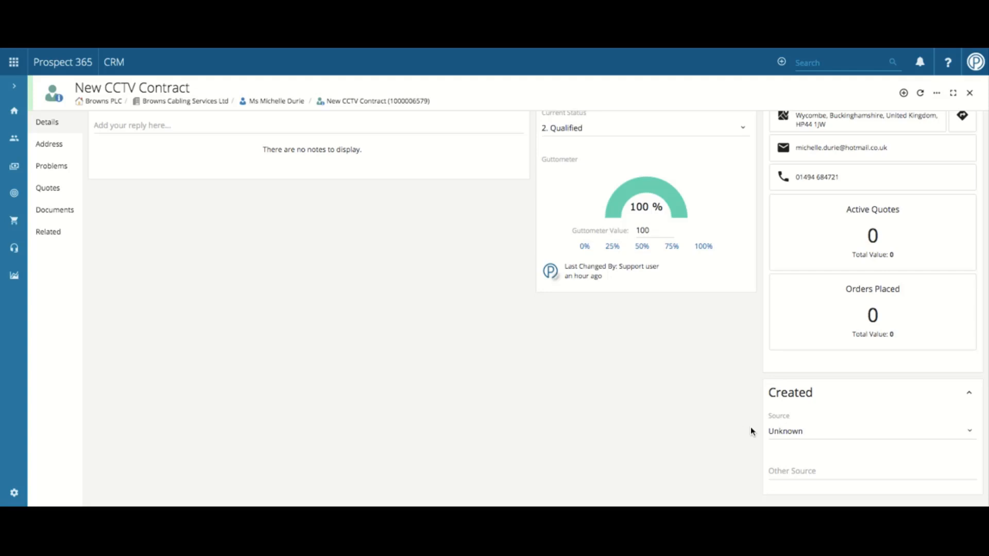
left_click(820, 429)
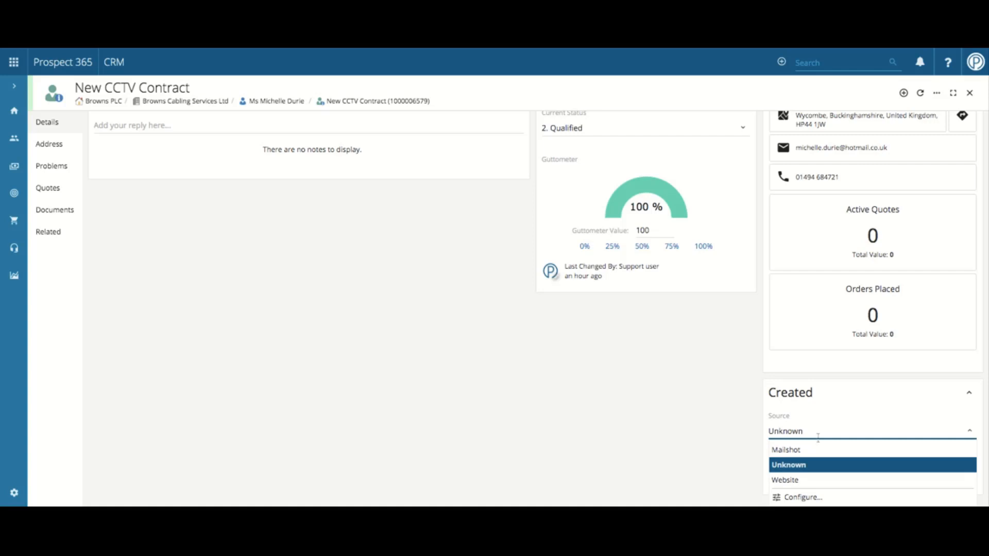
left_click(795, 481)
left_click(803, 468)
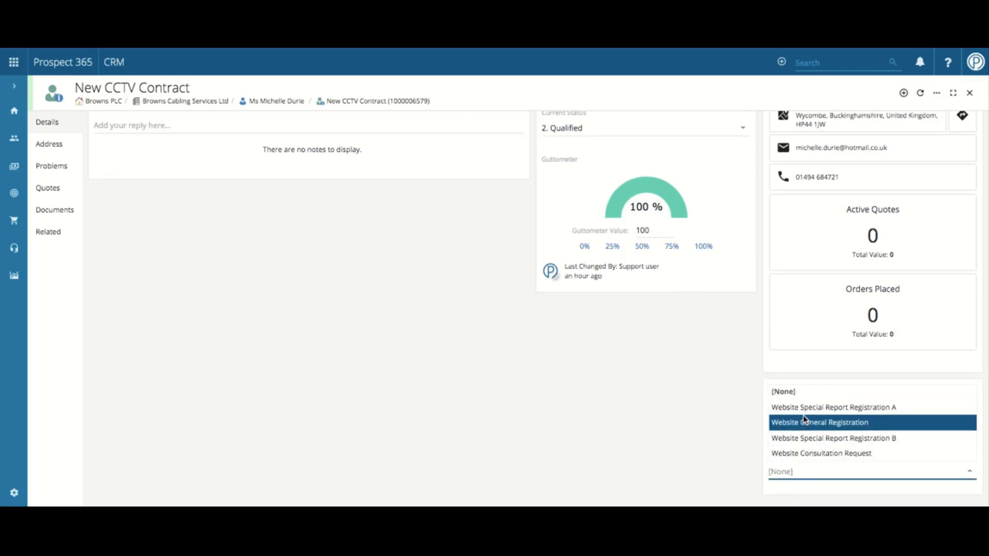
left_click(813, 454)
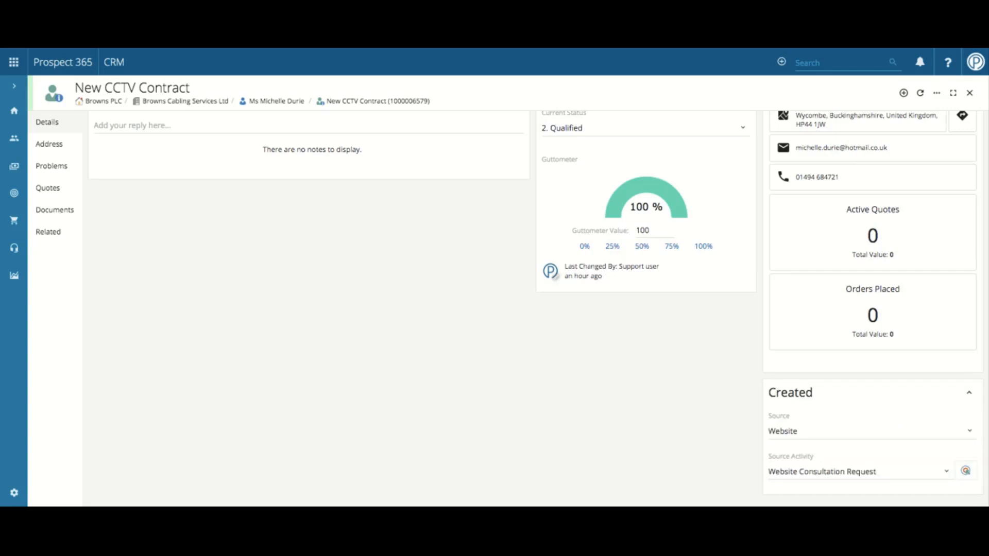
Step: Open the lead's activity note editor and begin editing the summary in the lead's details
scroll(535, 304, "up", 5)
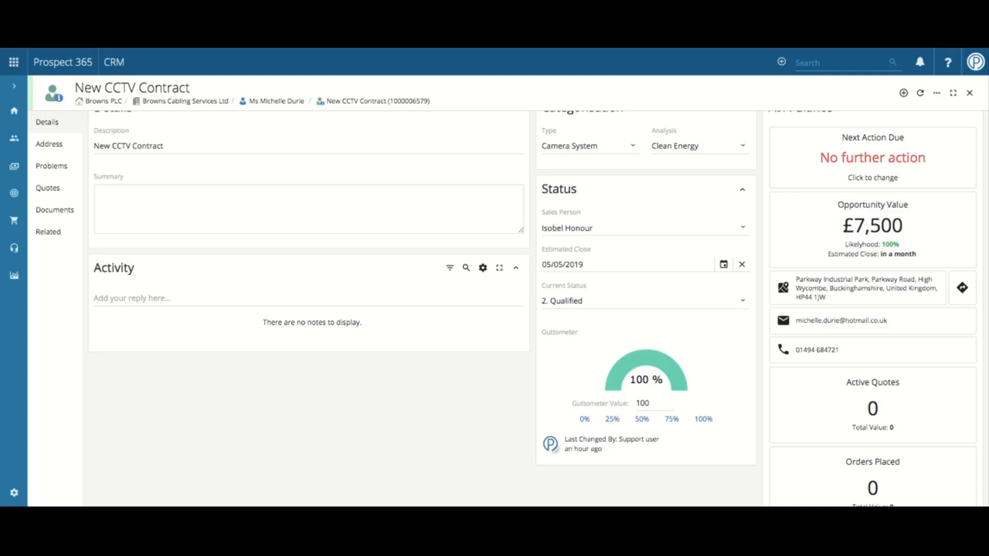
left_click(251, 302)
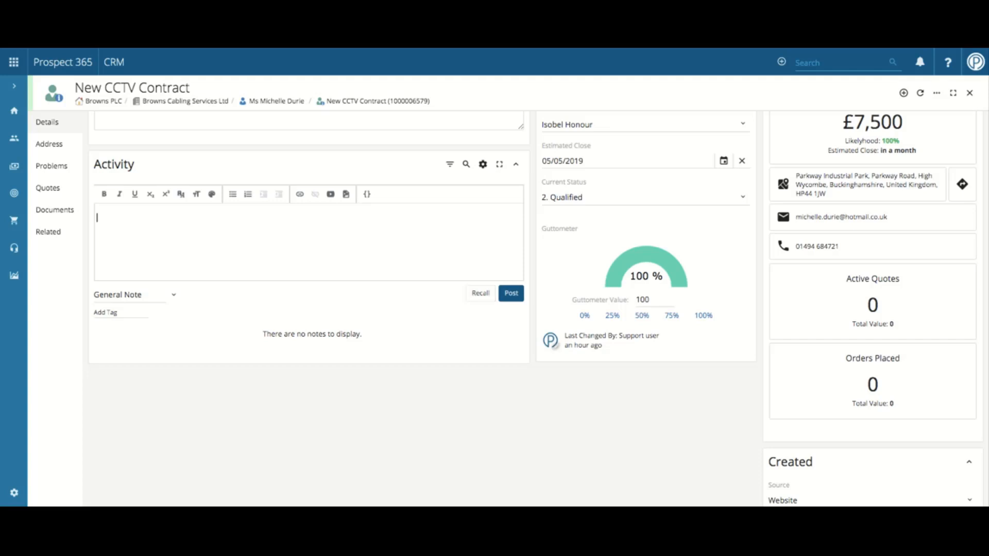
scroll(448, 390, "up", 3)
left_click(271, 247)
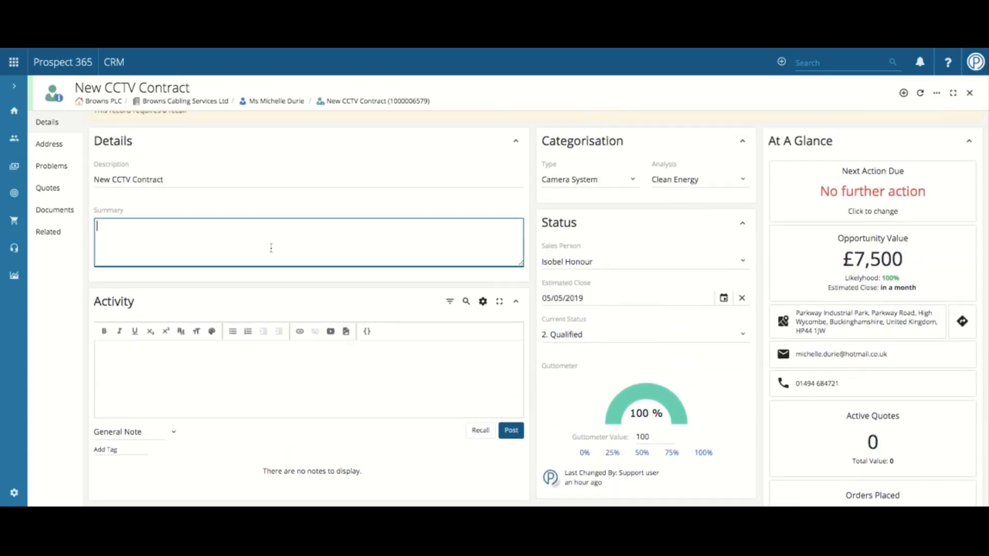